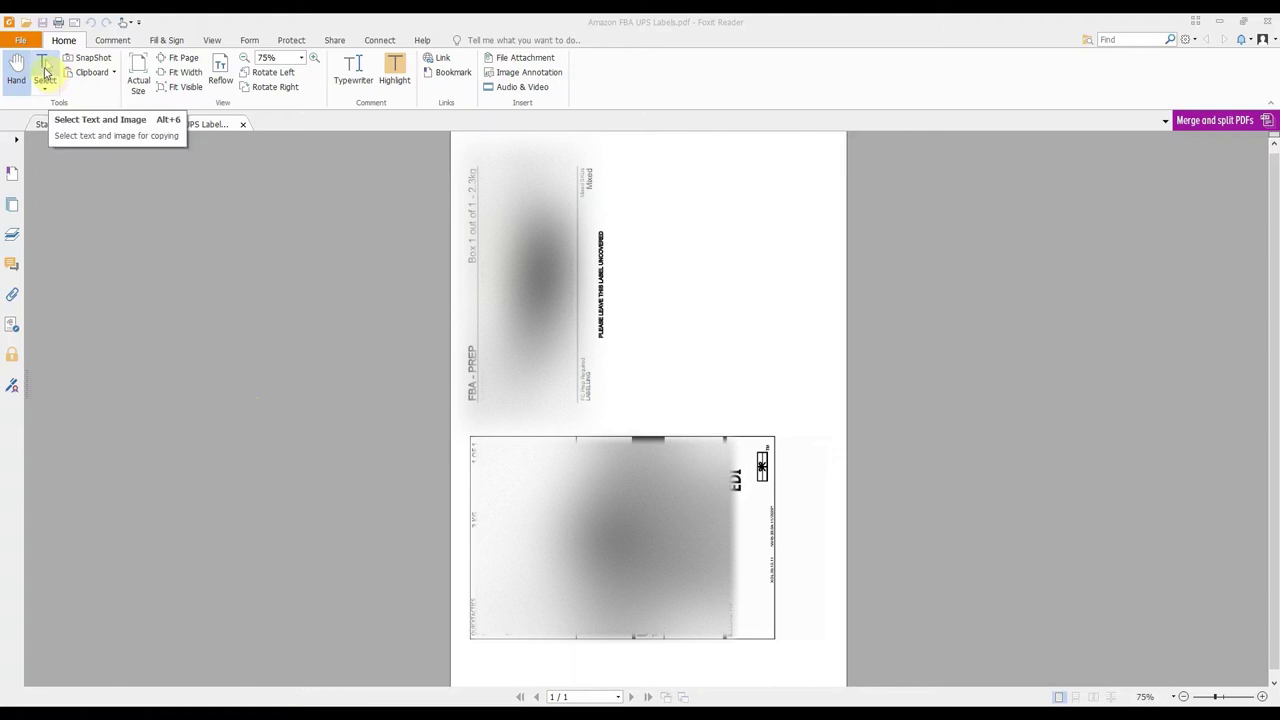
Copy the lower UPS shipping label image from the PDF to the clipboard with the Select tool
{"action": "left_click", "coordinate": [44, 72]}
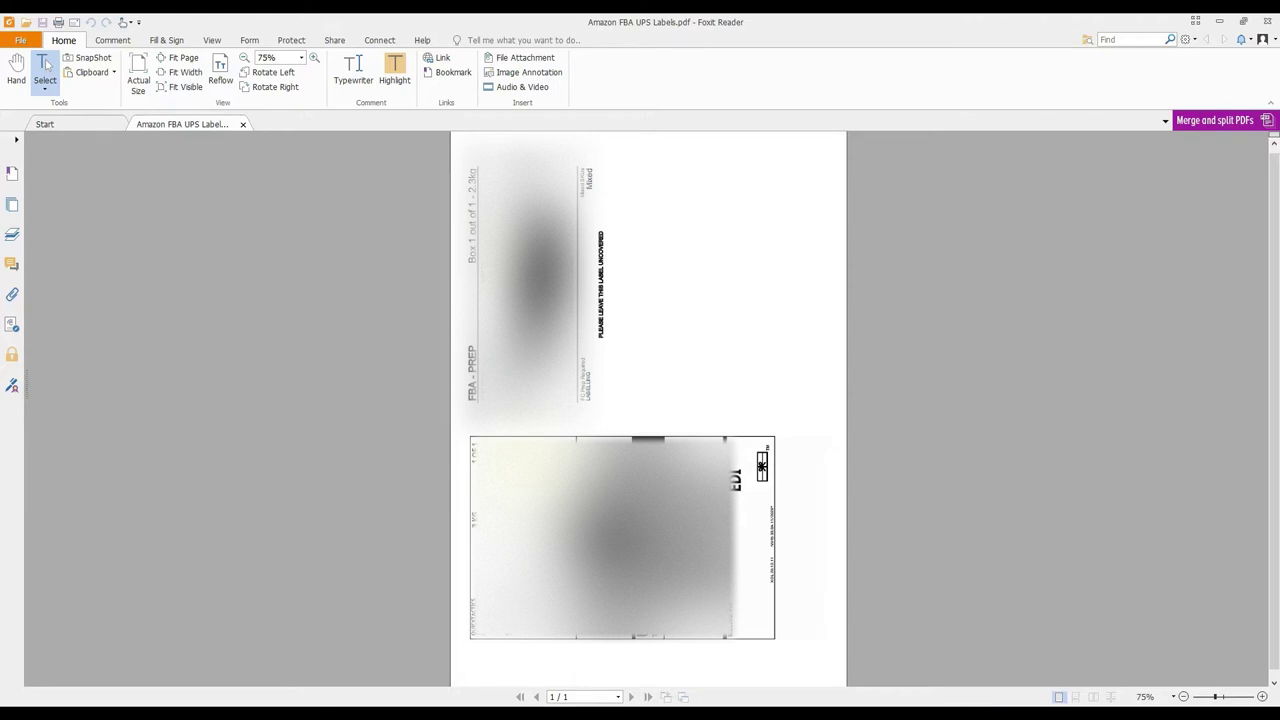
{"action": "left_click", "coordinate": [647, 537]}
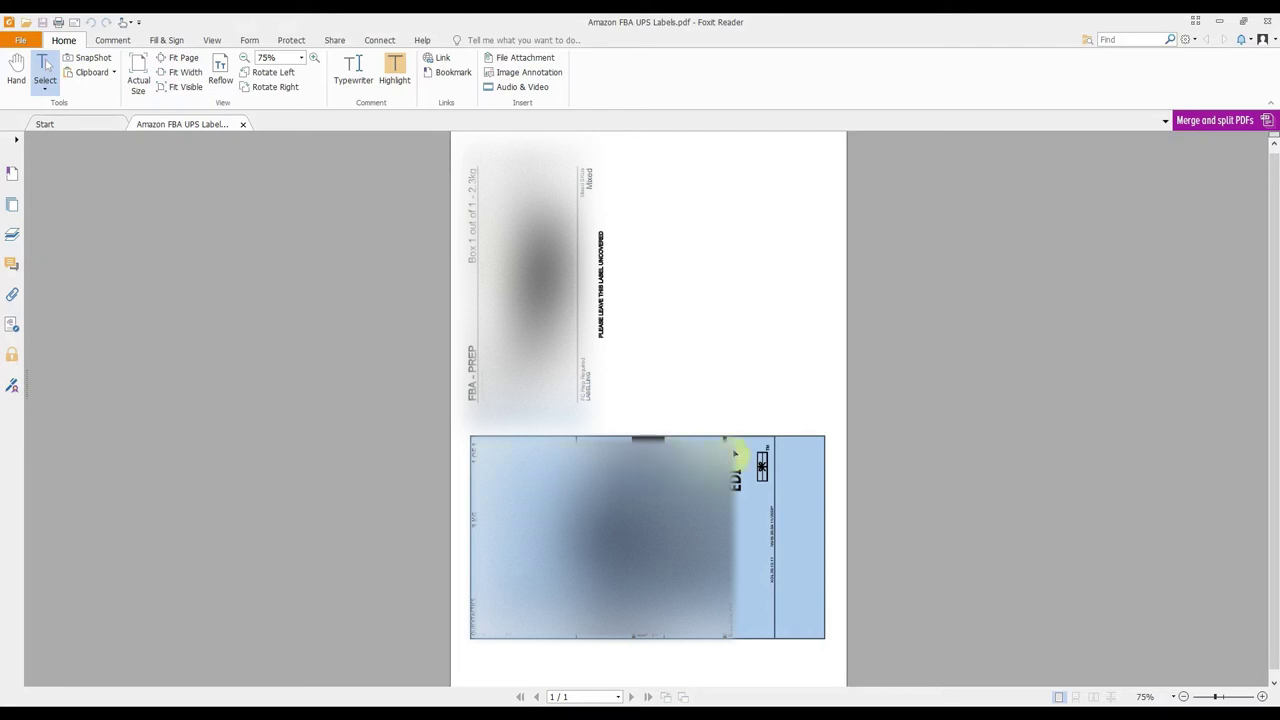
{"action": "right_click", "coordinate": [822, 445]}
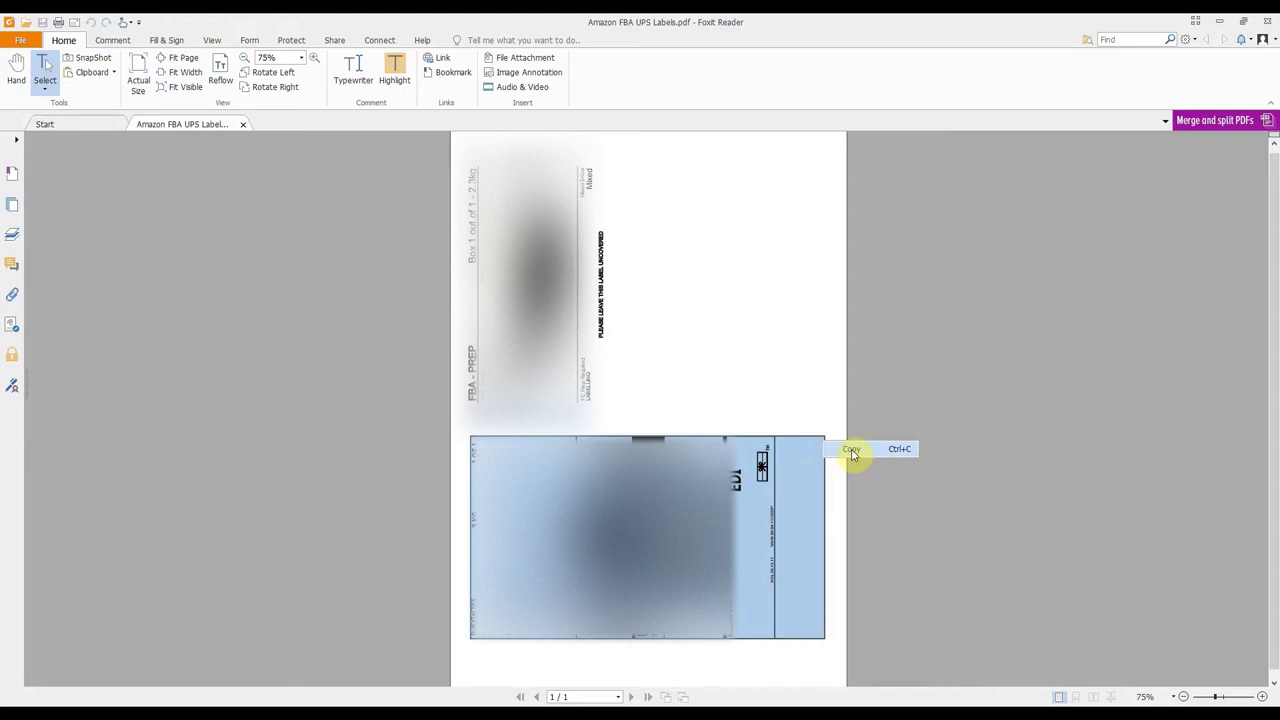
{"action": "left_click", "coordinate": [853, 452]}
Switch to P-touch Editor and start a blank 62mm New Layout
{"action": "left_click", "coordinate": [607, 665]}
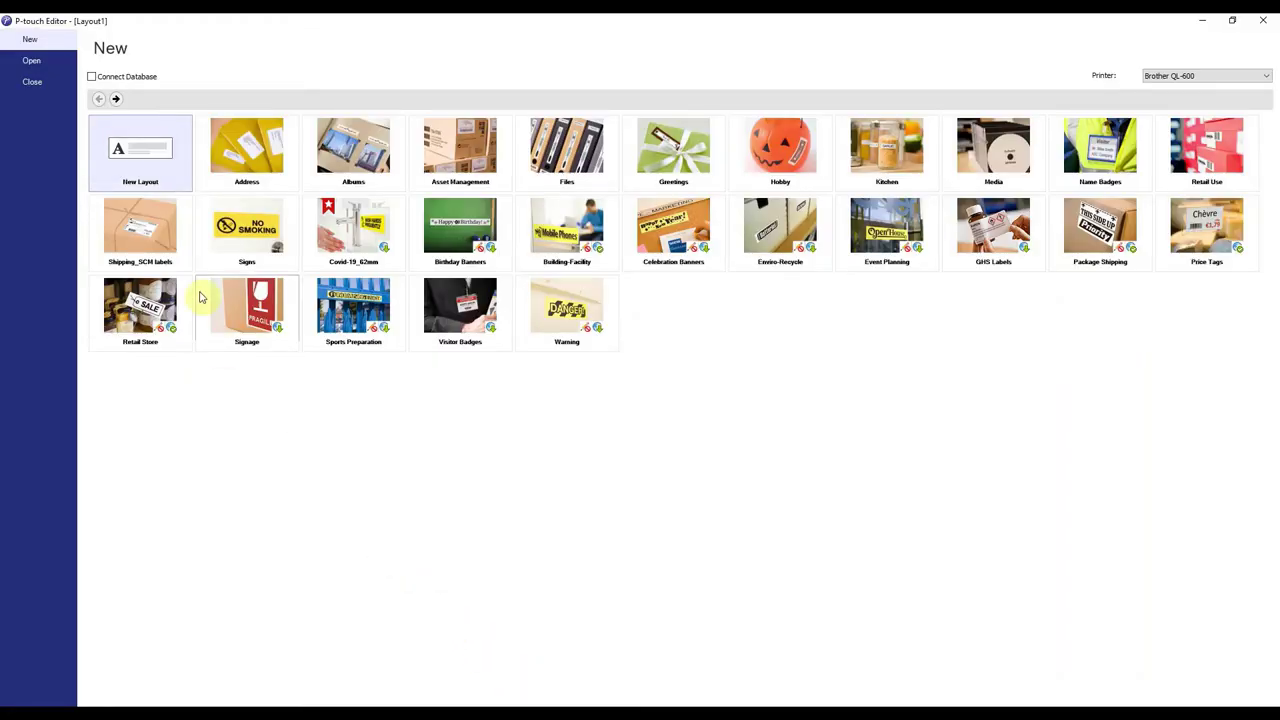
{"action": "left_click", "coordinate": [141, 154]}
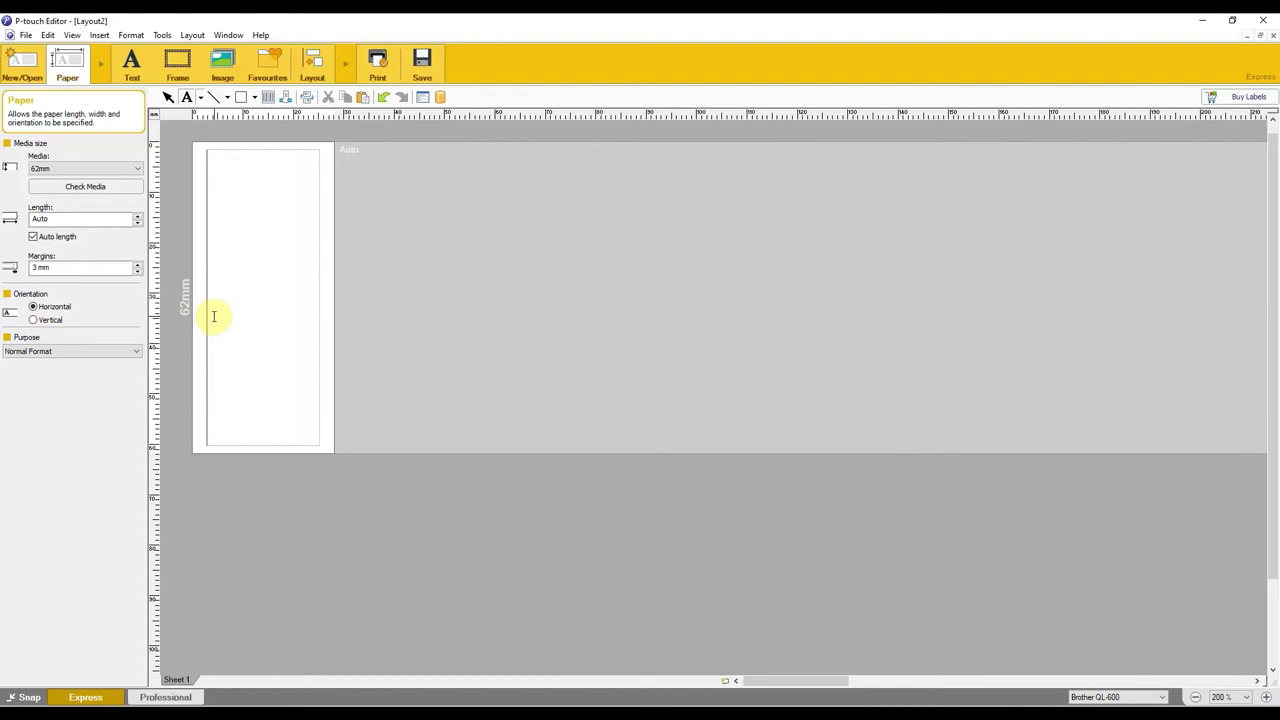
Paste the copied UPS label image onto Layout2 and deselect it
{"action": "key", "text": "ctrl+v"}
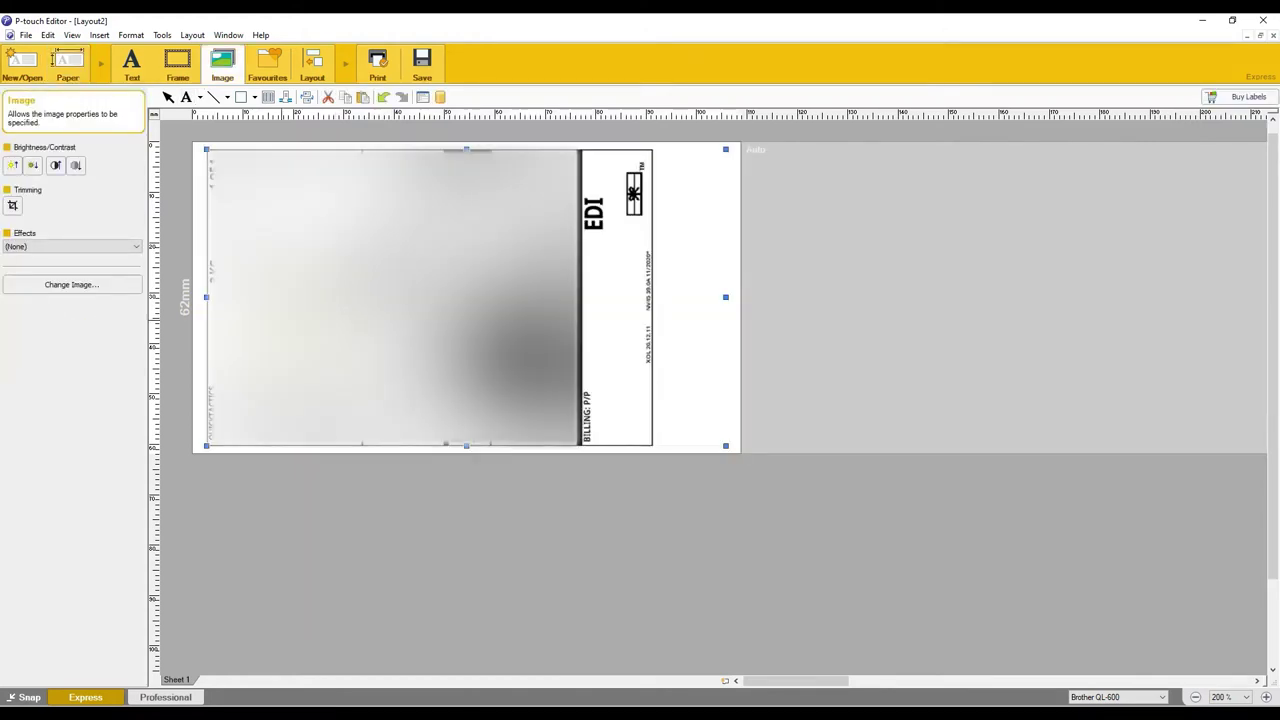
{"action": "left_click", "coordinate": [785, 412]}
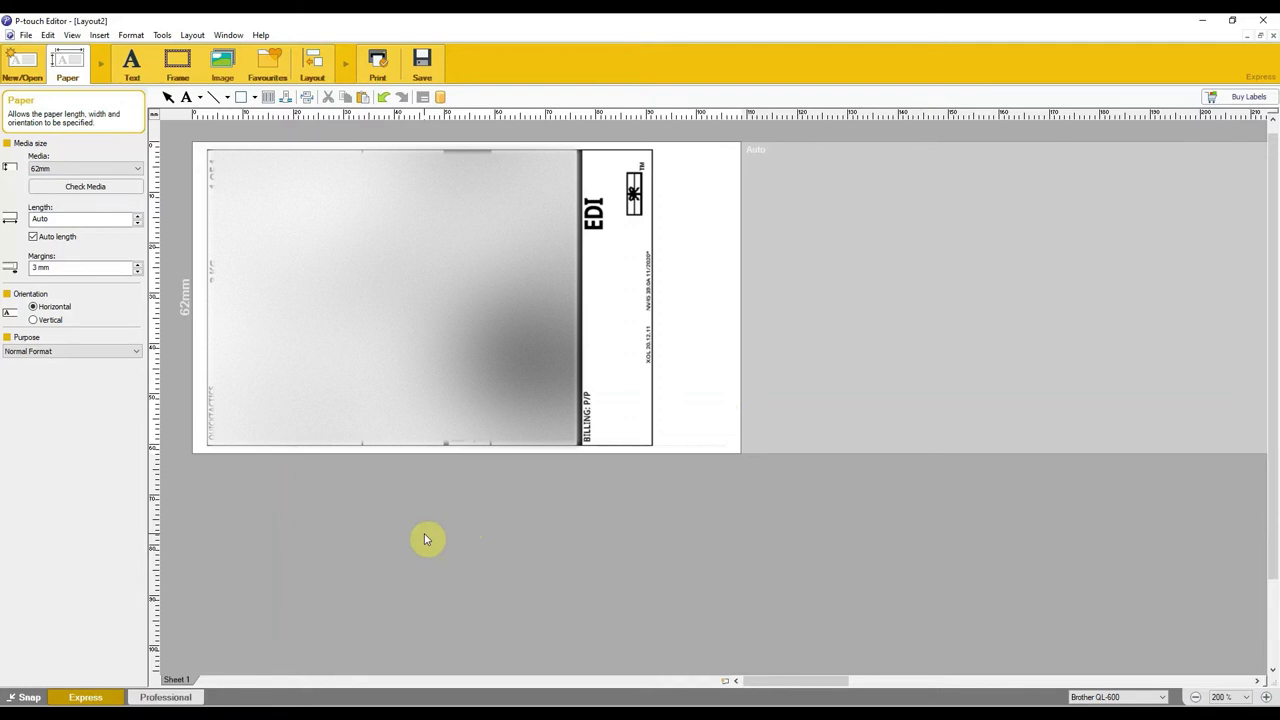
Open P-touch Editor's Print dialog and set Output to High Resolution
{"action": "left_click", "coordinate": [27, 36]}
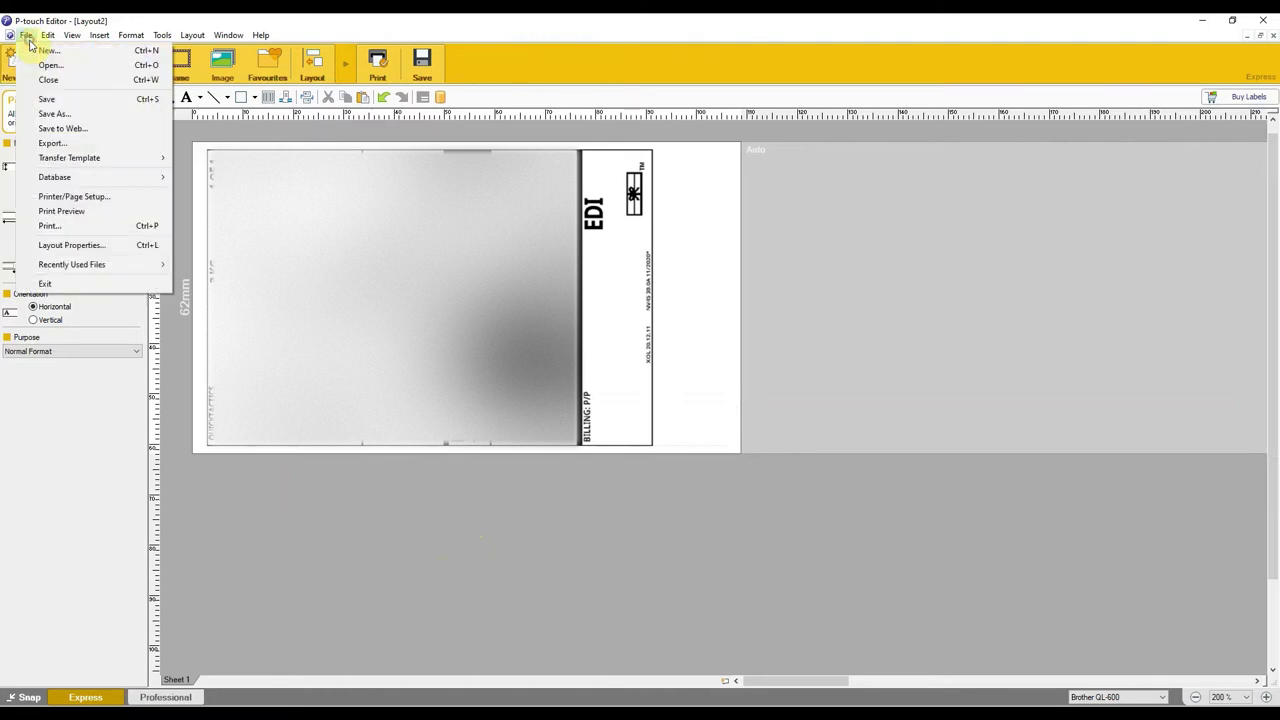
{"action": "left_click", "coordinate": [50, 225]}
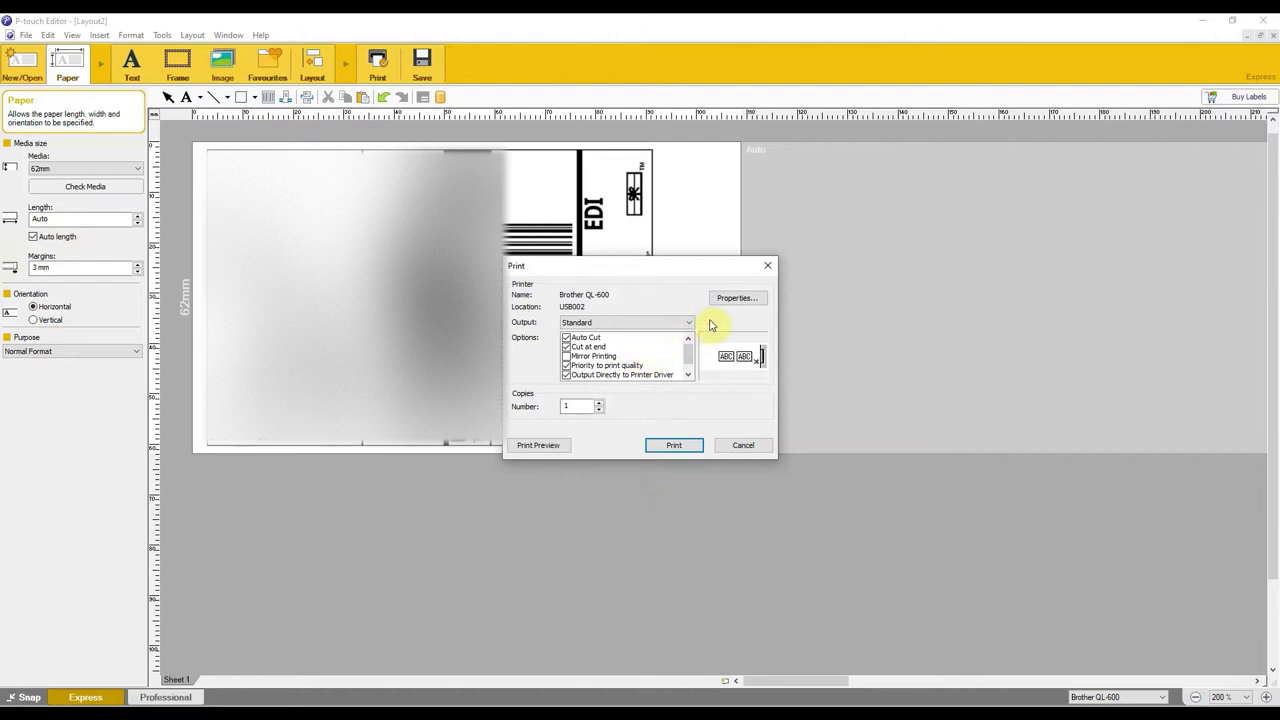
{"action": "left_click", "coordinate": [658, 323]}
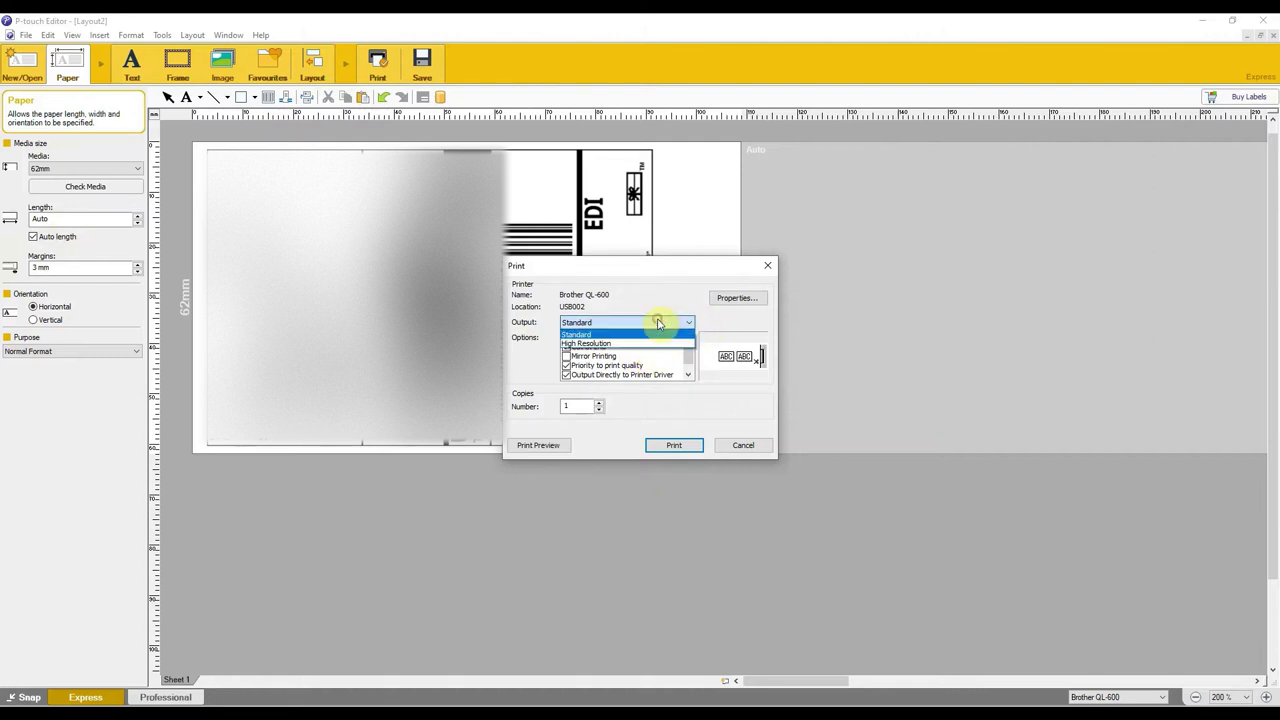
{"action": "left_click", "coordinate": [607, 344]}
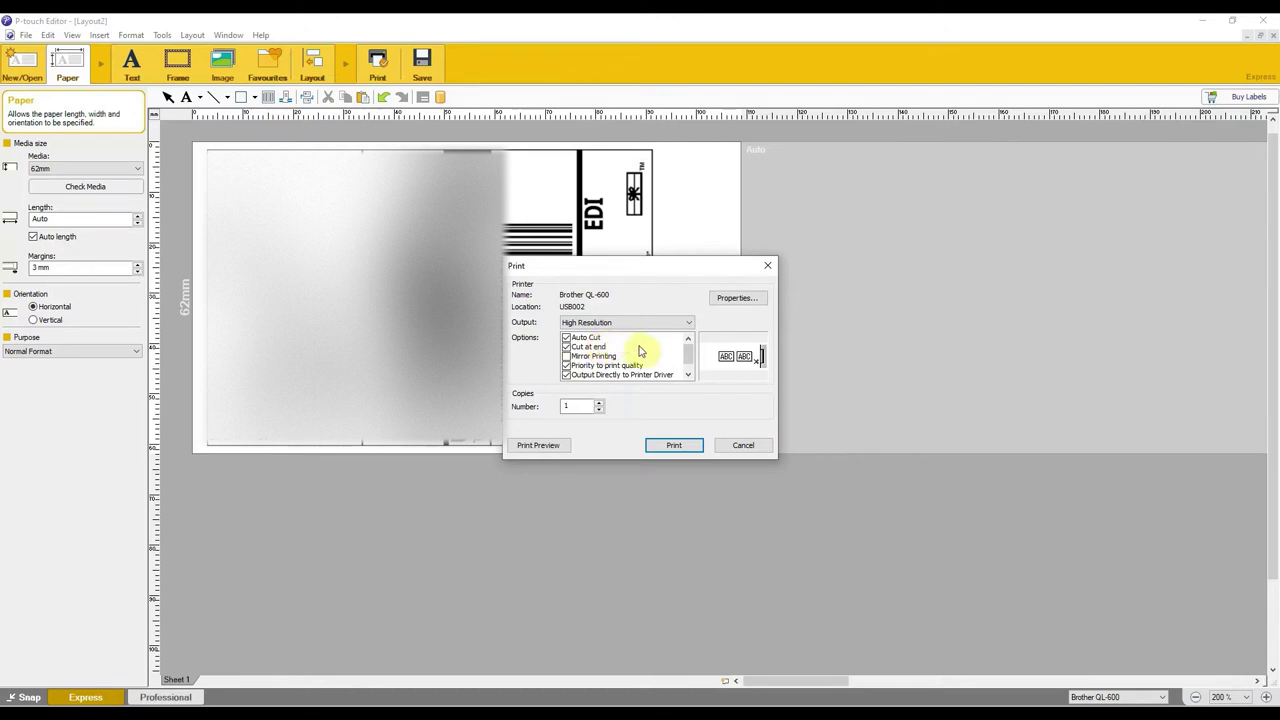
Give the QL-600 Dither halftone, brightness -20, contrast 20, and Arrange the Font Stroke
{"action": "left_click", "coordinate": [727, 303]}
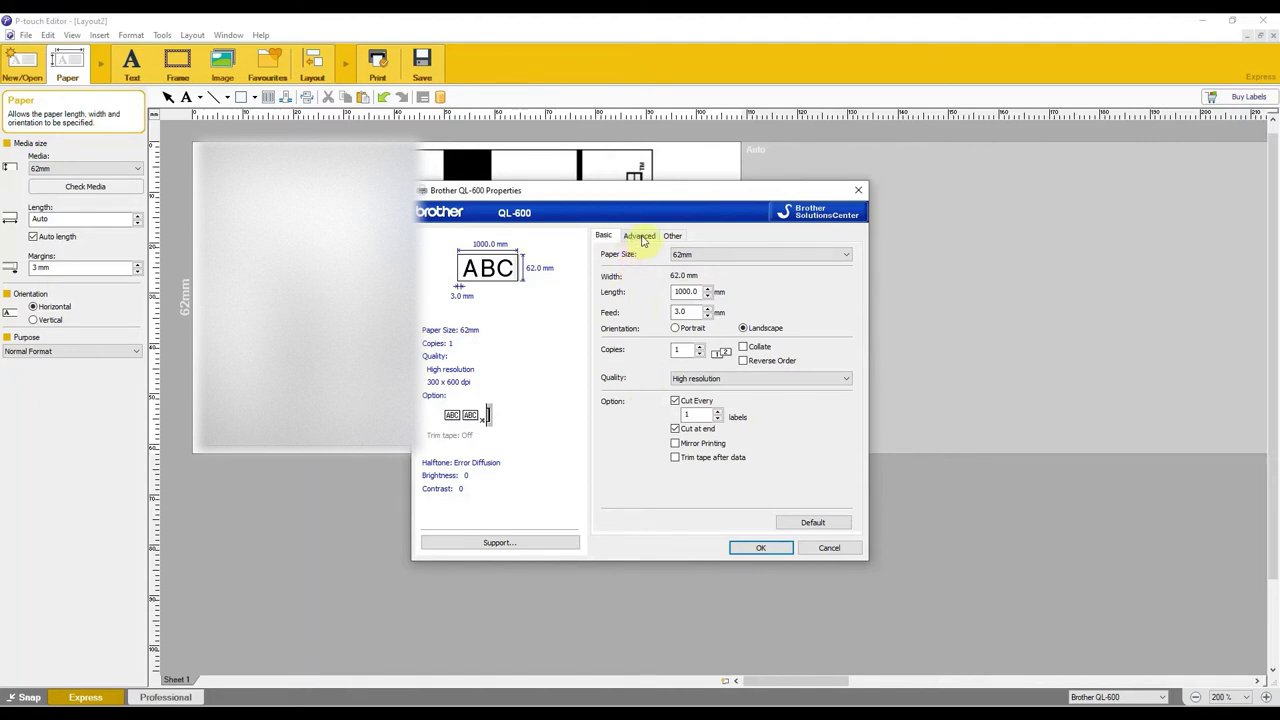
{"action": "left_click", "coordinate": [641, 237]}
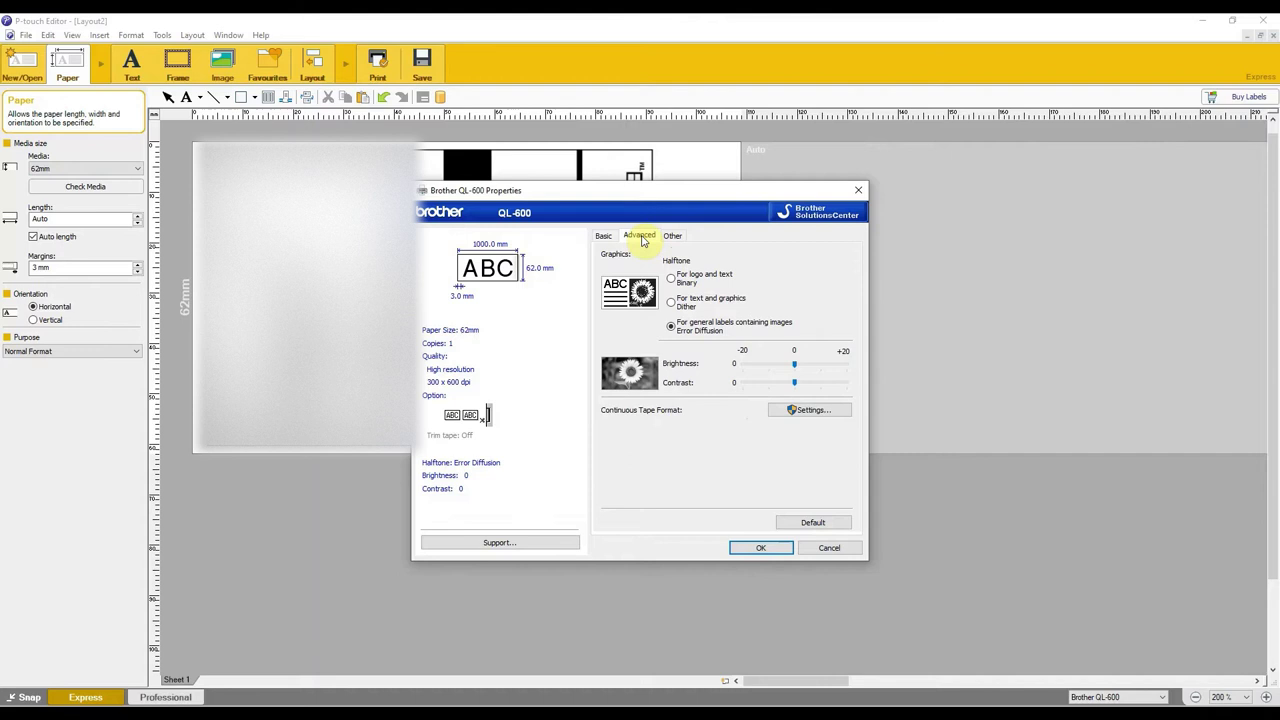
{"action": "left_click", "coordinate": [698, 305]}
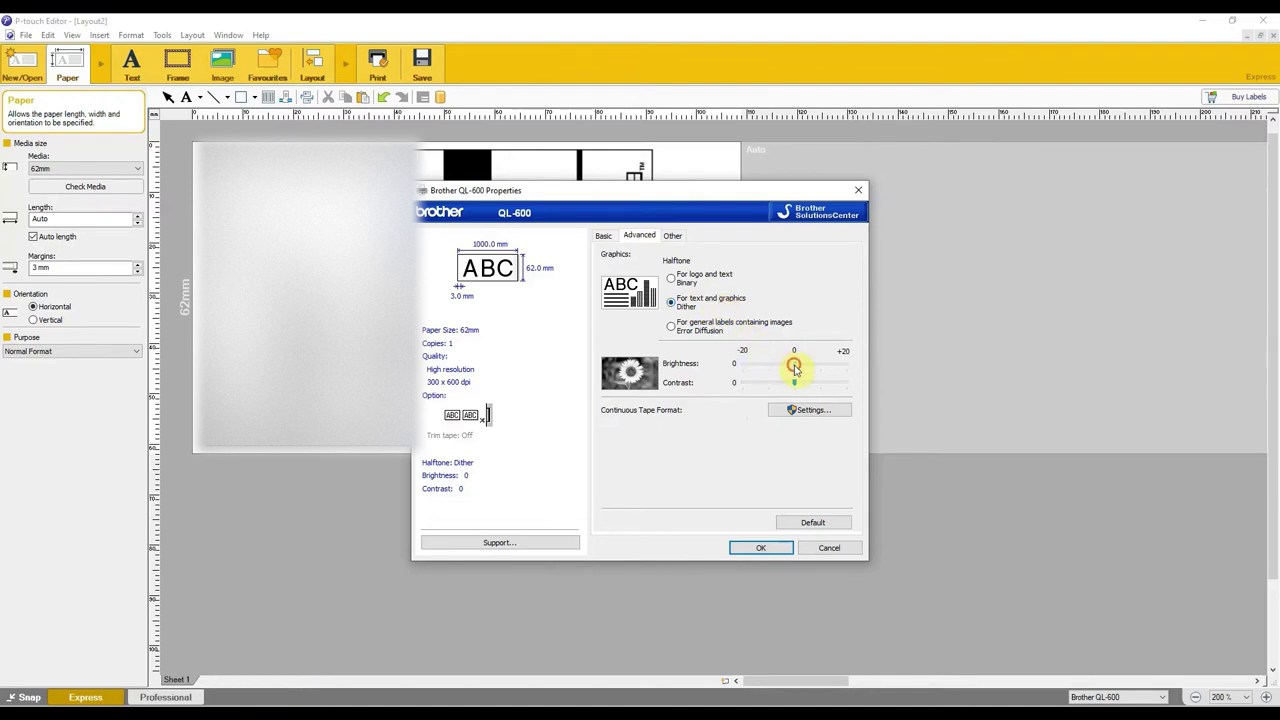
{"action": "left_click_drag", "start_coordinate": [795, 365], "coordinate": [869, 391]}
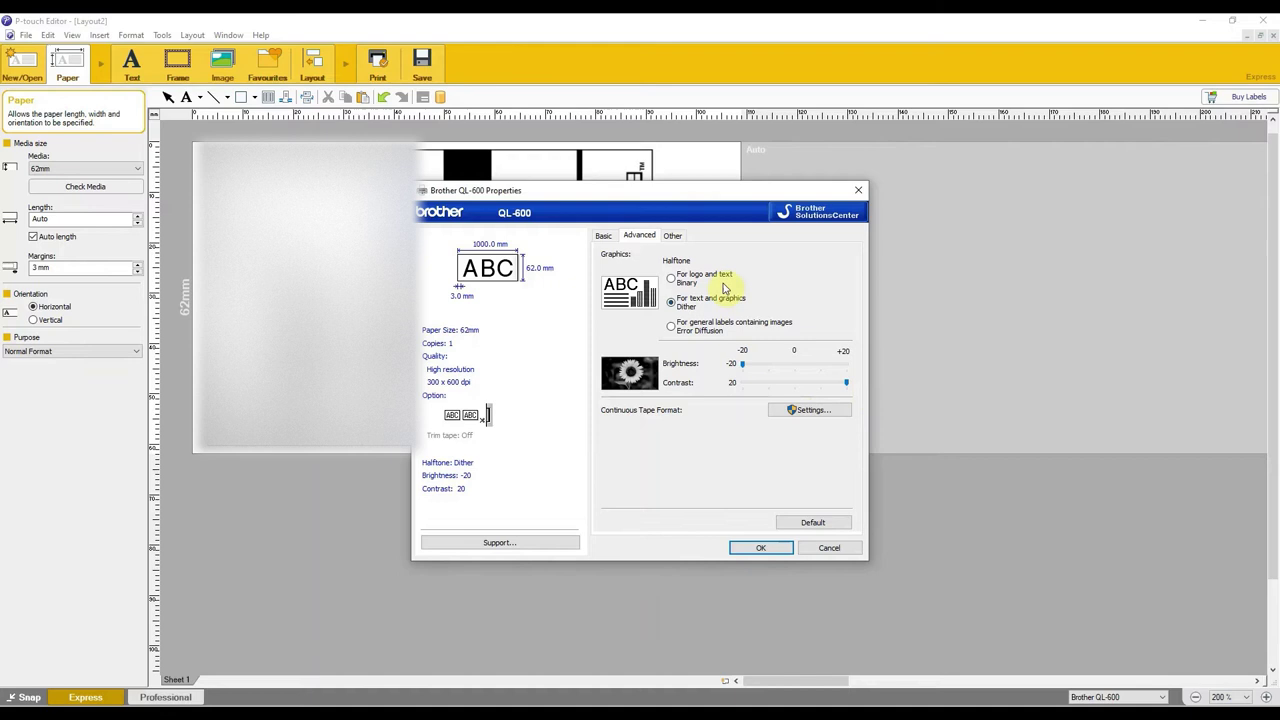
{"action": "left_click", "coordinate": [674, 238]}
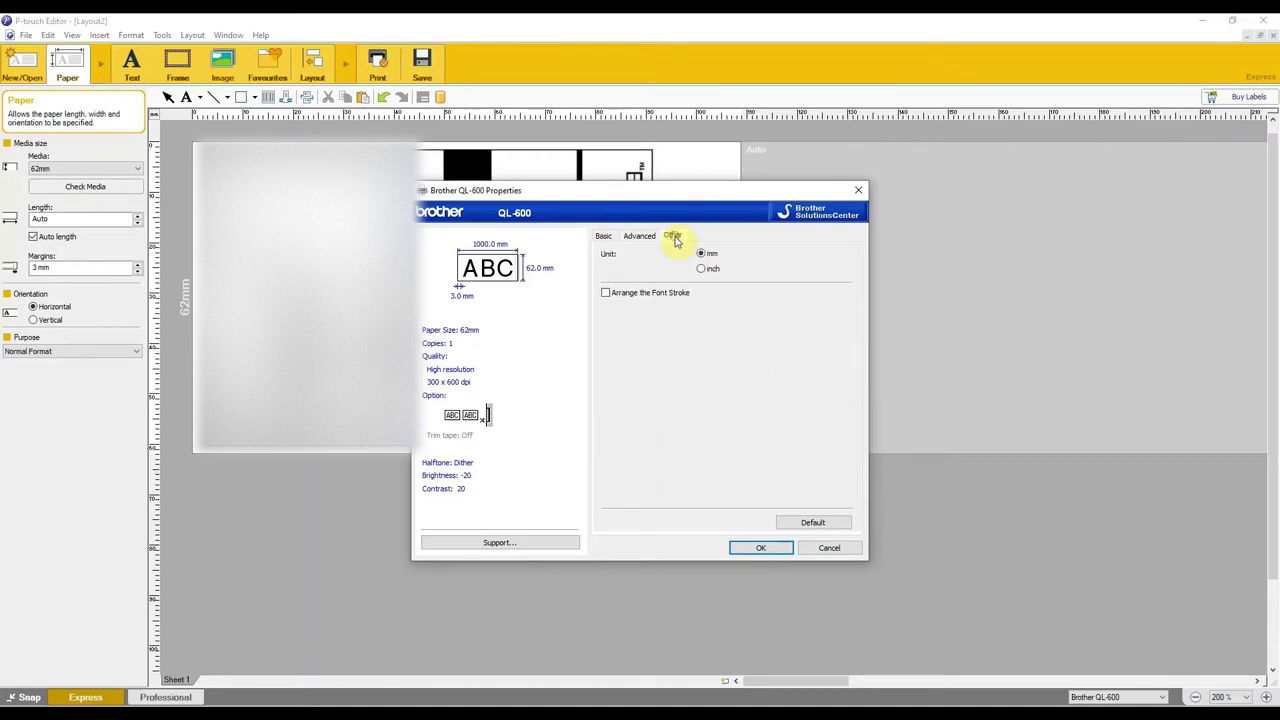
{"action": "left_click", "coordinate": [603, 294]}
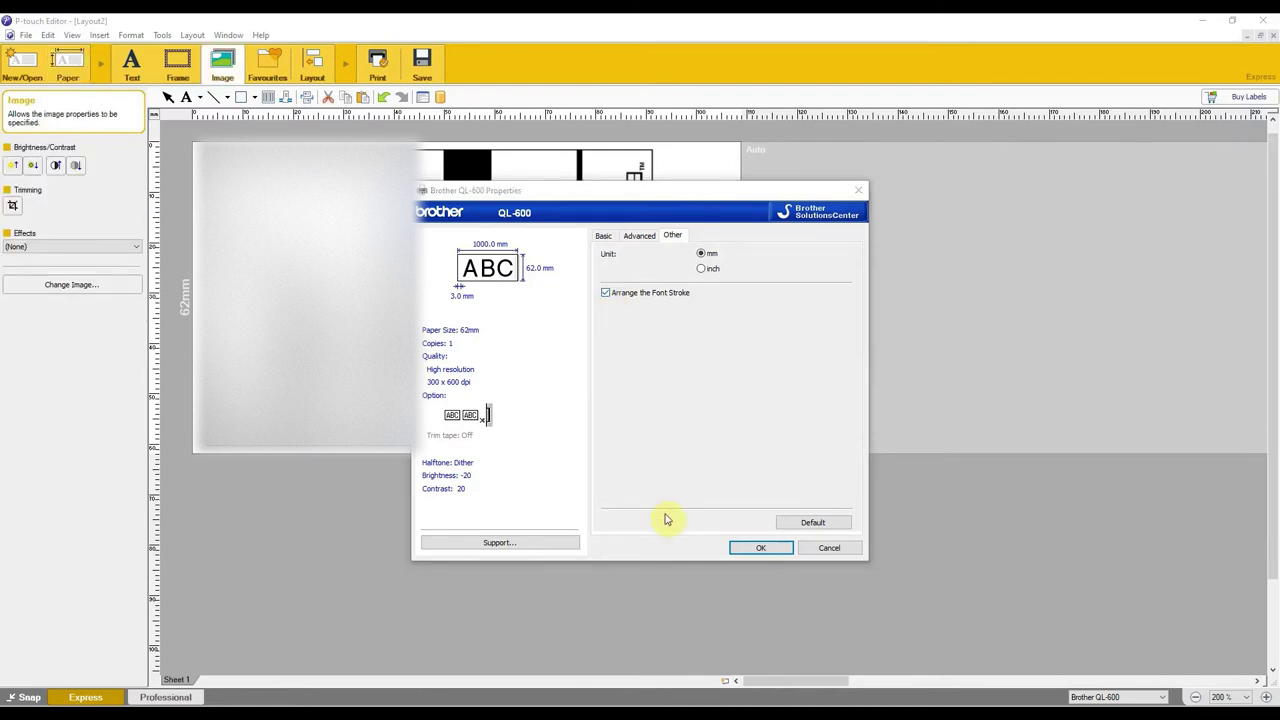
Confirm the printer properties and return to the Amazon FBA UPS Labels PDF in Foxit Reader
{"action": "left_click", "coordinate": [735, 549]}
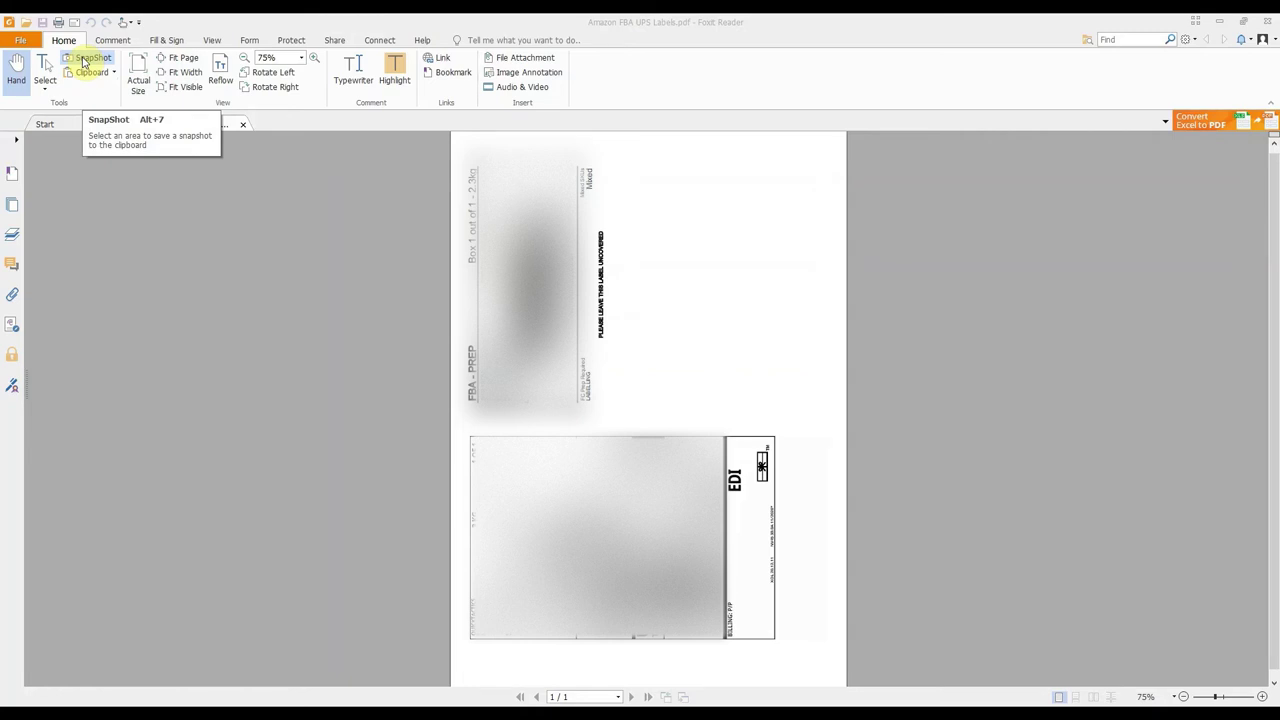
Snapshot the upper FBA label area to the clipboard and dismiss the confirmation message
{"action": "left_click", "coordinate": [84, 62]}
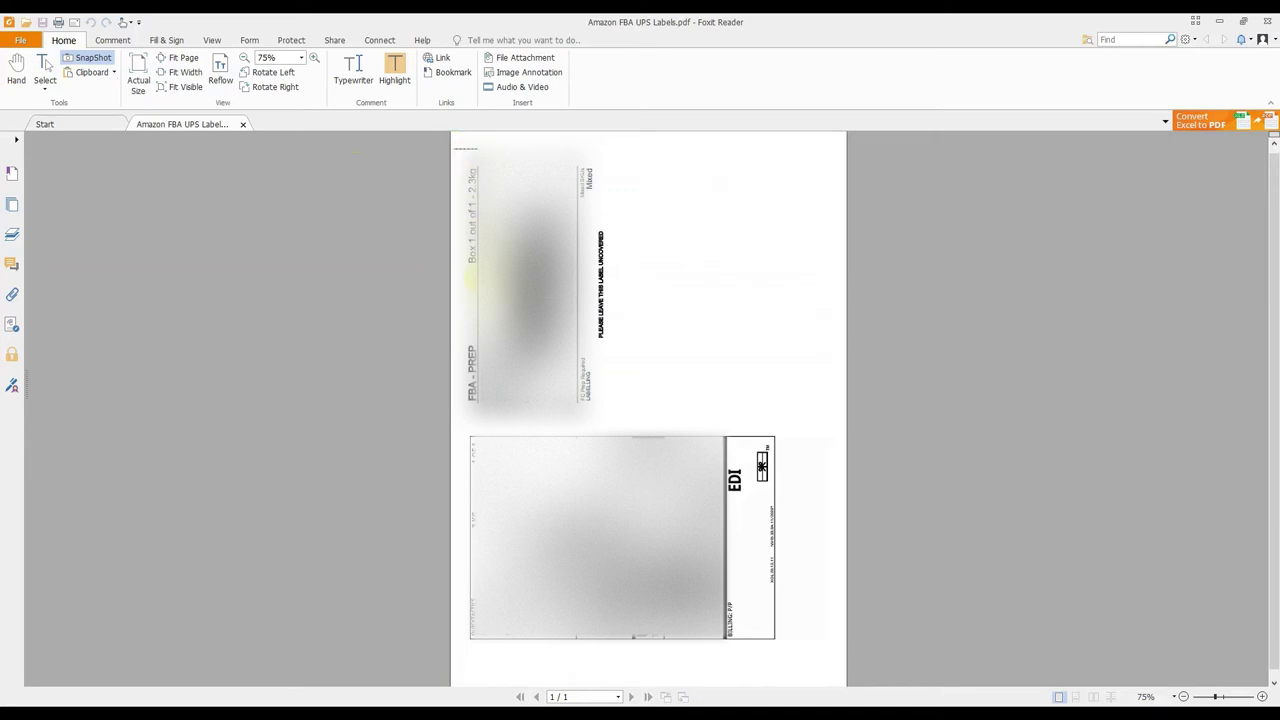
{"action": "left_click_drag", "start_coordinate": [453, 148], "coordinate": [626, 418]}
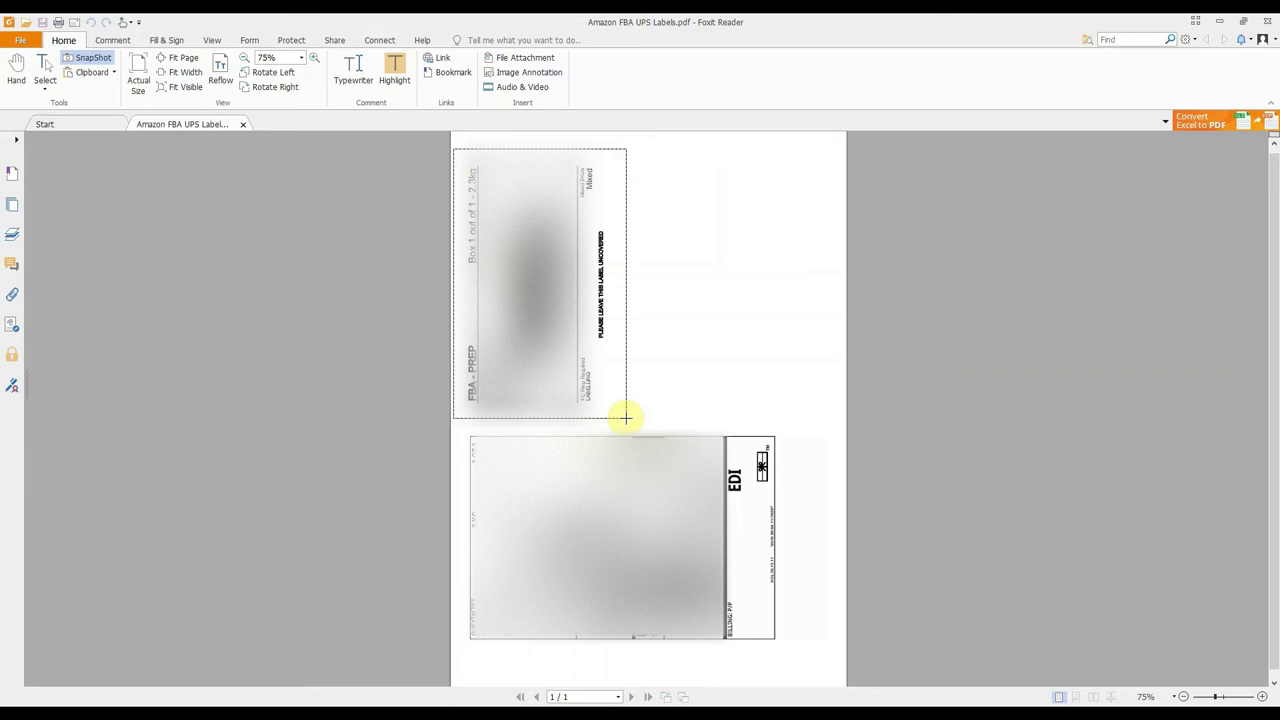
{"action": "left_click_drag", "start_coordinate": [624, 417], "coordinate": [624, 417]}
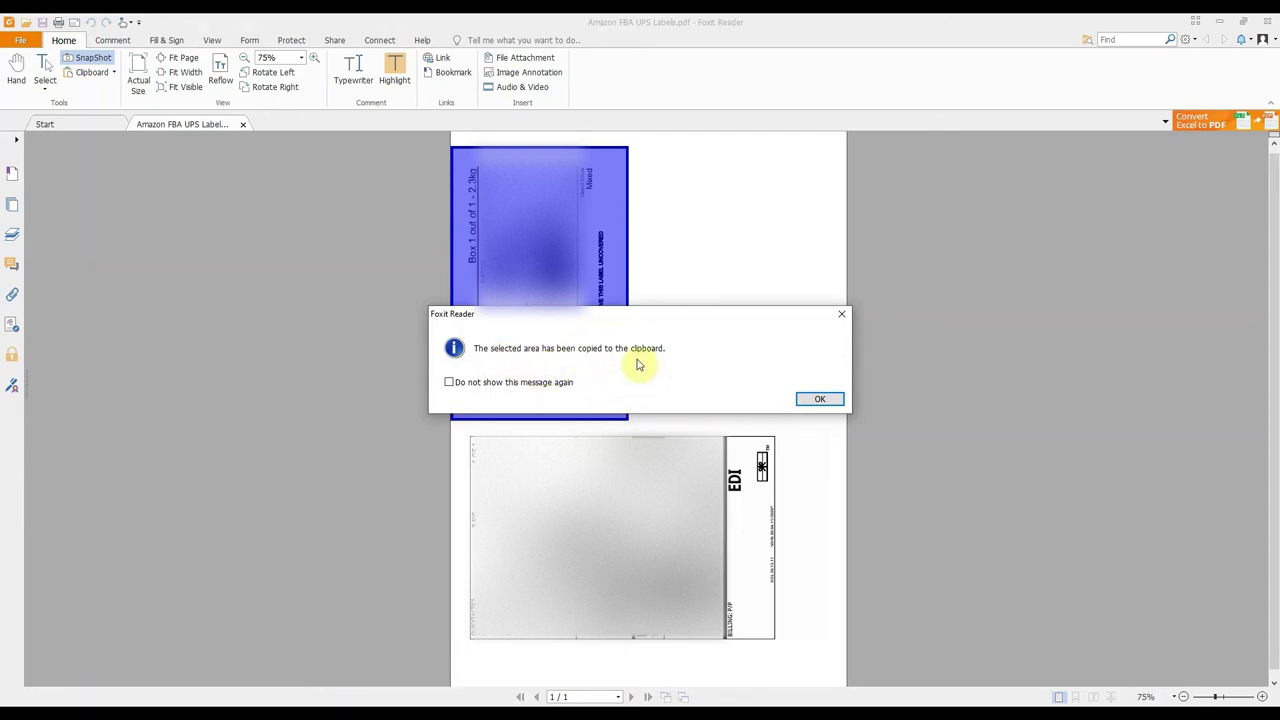
{"action": "left_click", "coordinate": [819, 399]}
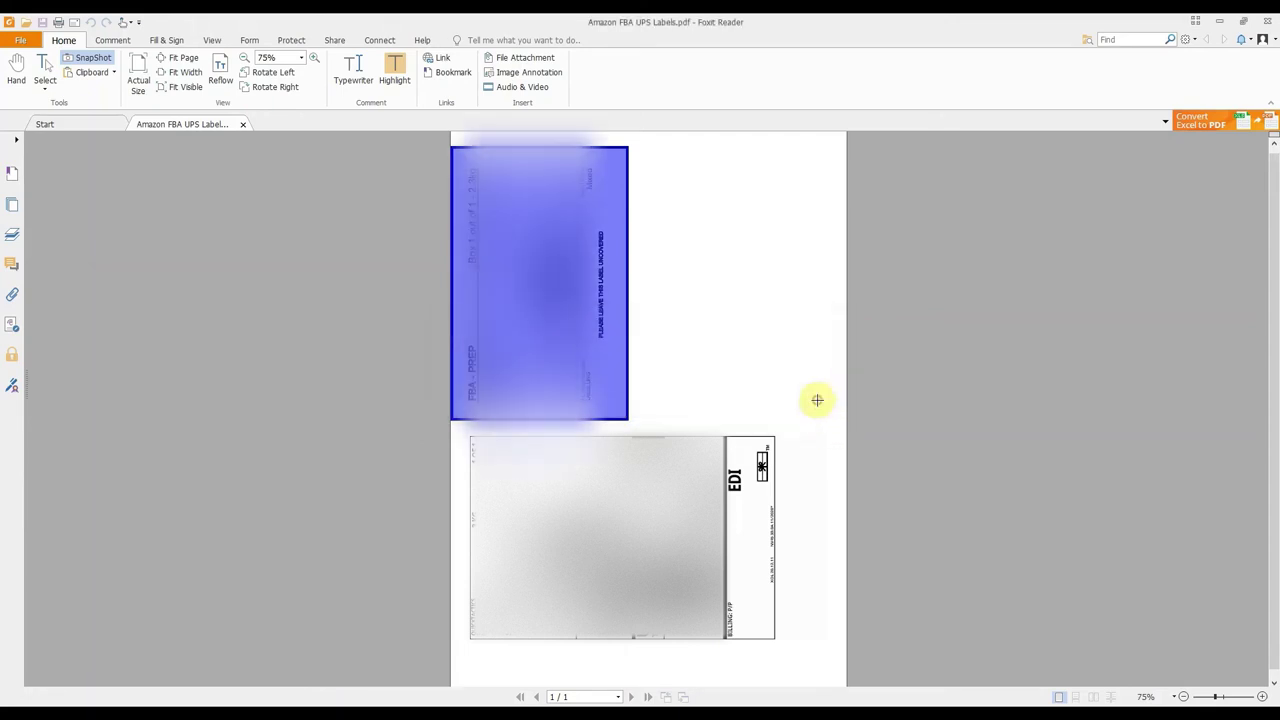
Print only the captured label graphic from the snapshot's context menu
{"action": "right_click", "coordinate": [625, 152]}
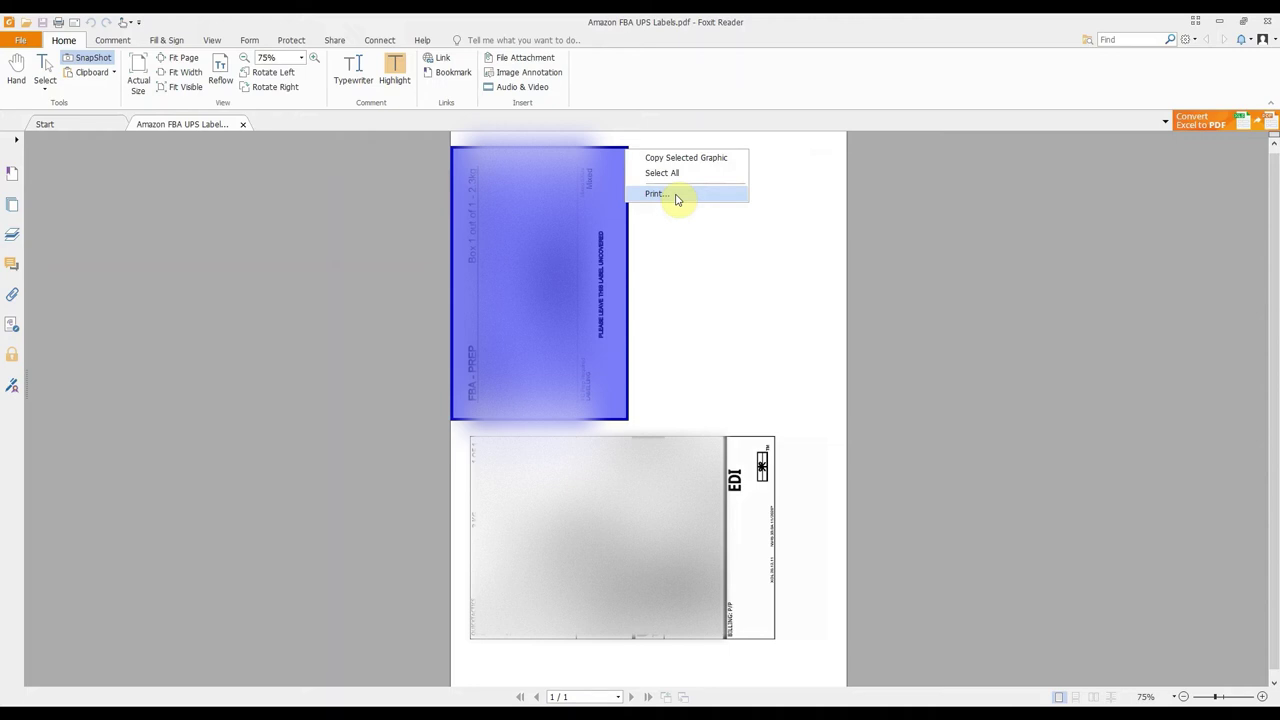
{"action": "left_click", "coordinate": [656, 193]}
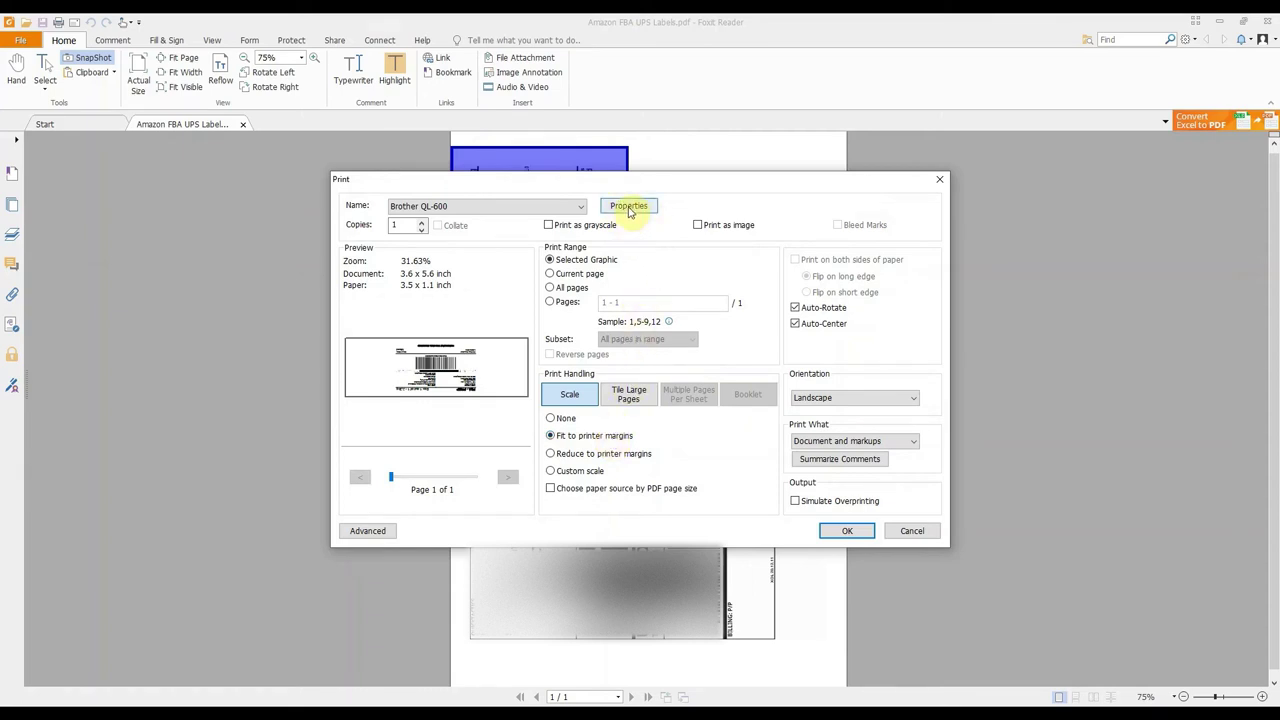
Set the Brother QL-600 to 62mm paper size and High resolution quality
{"action": "left_click", "coordinate": [629, 207]}
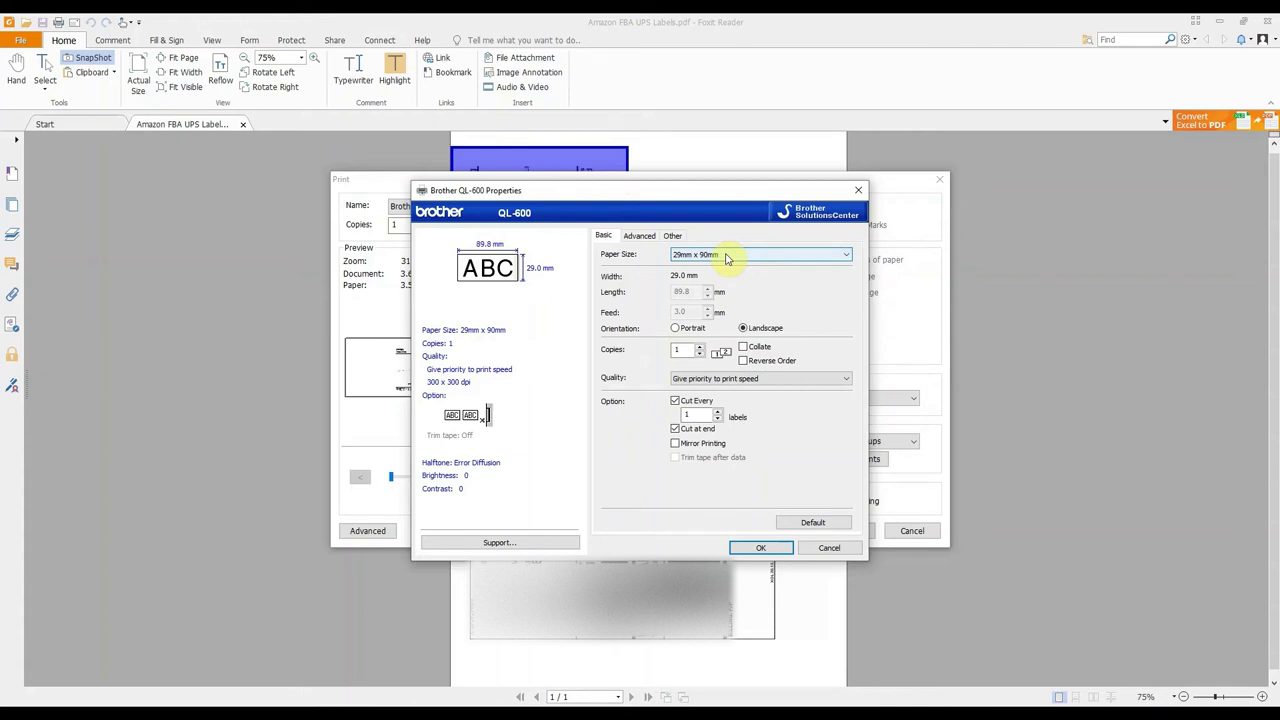
{"action": "left_click", "coordinate": [727, 257]}
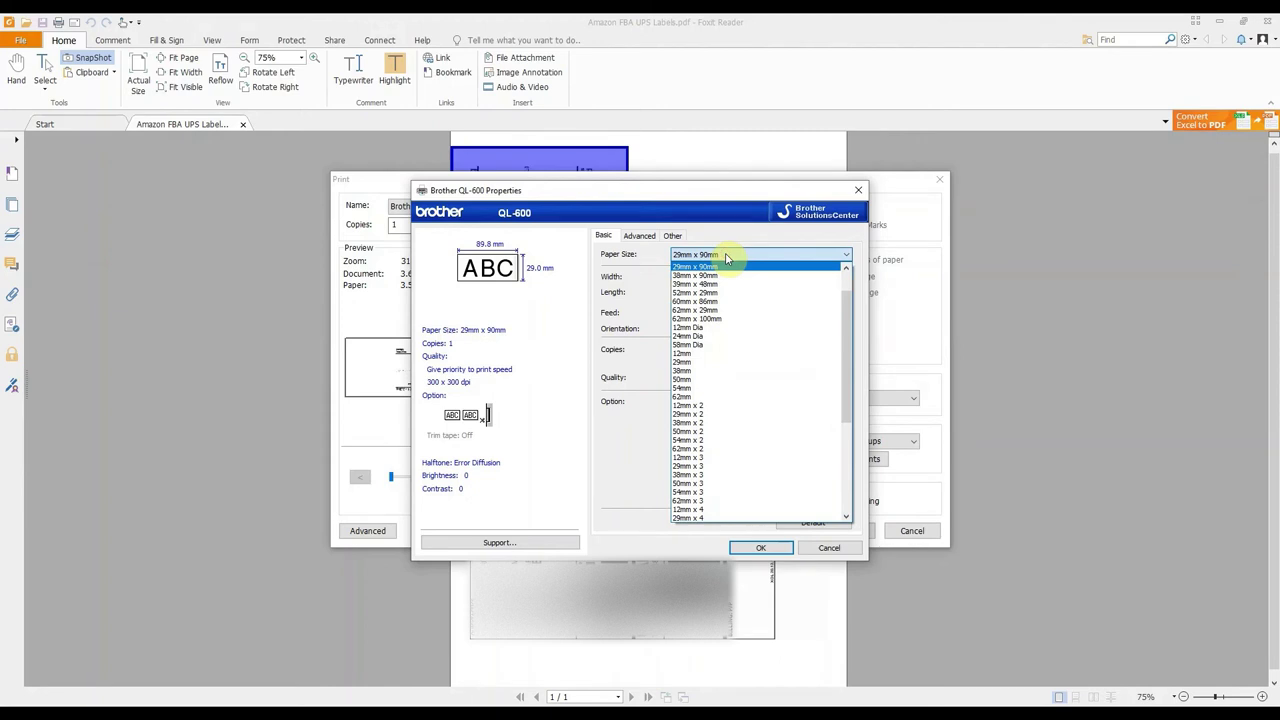
{"action": "left_click", "coordinate": [701, 396]}
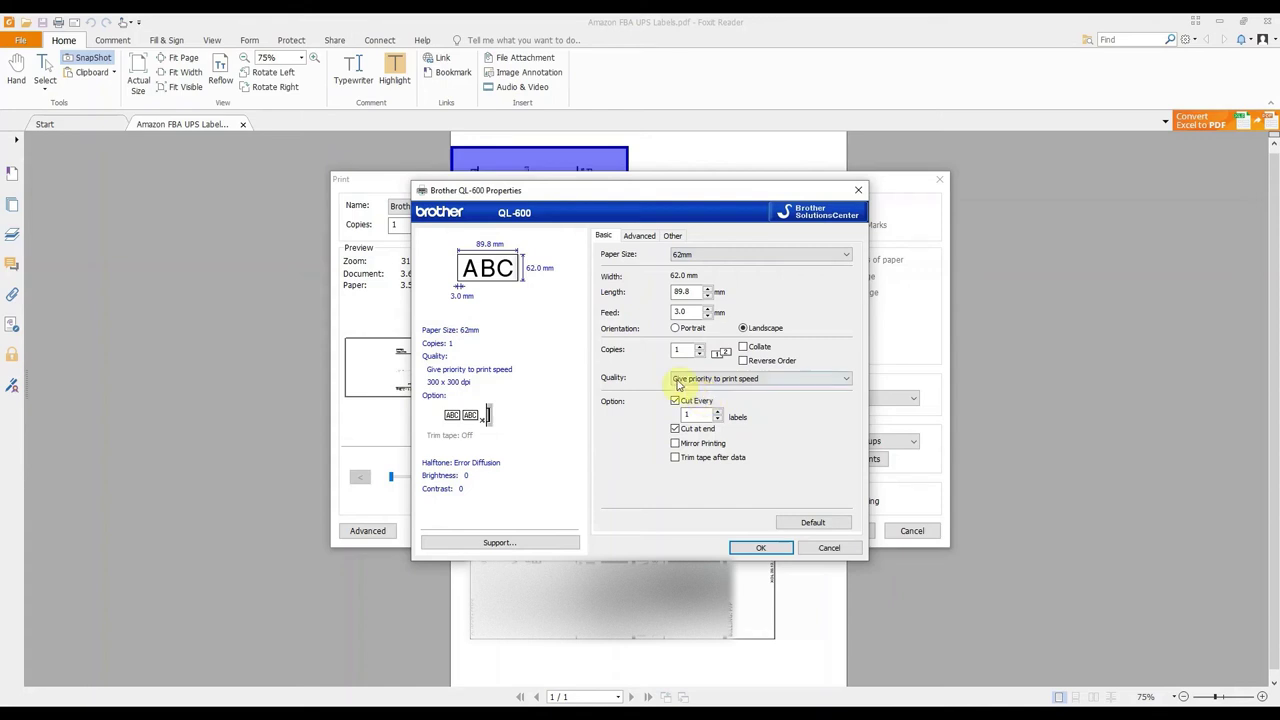
{"action": "left_click", "coordinate": [679, 381]}
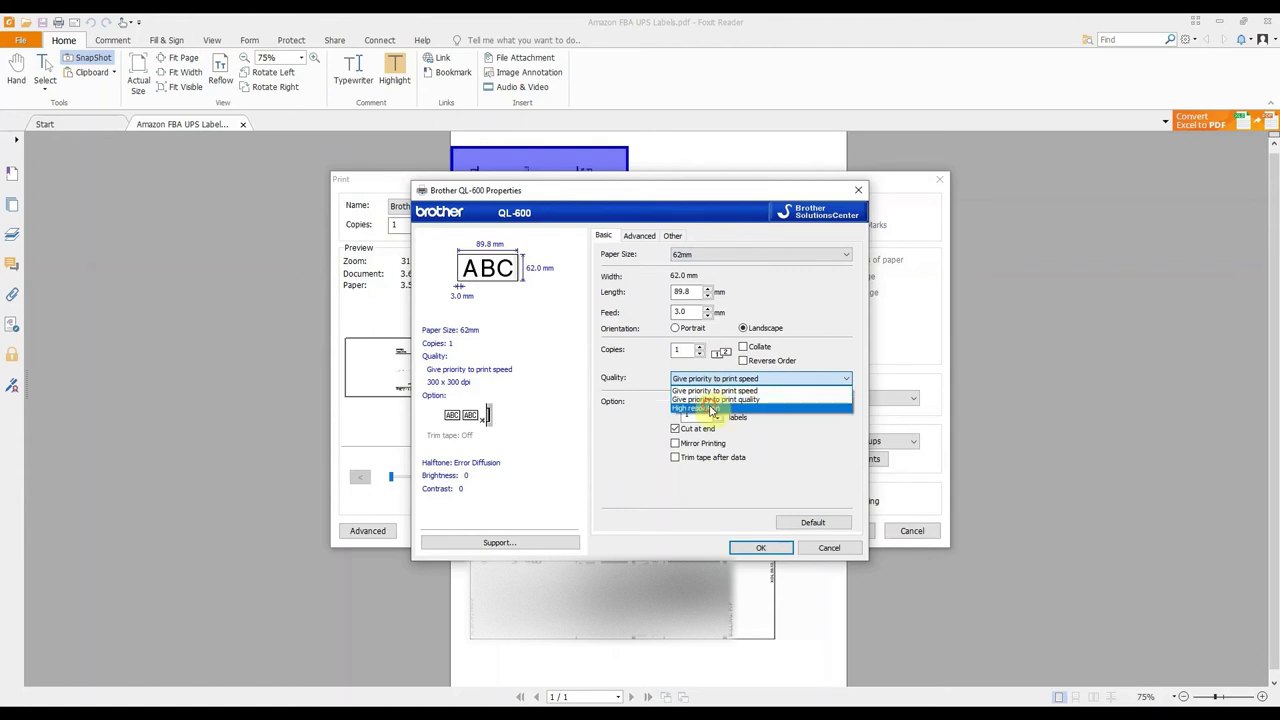
{"action": "left_click", "coordinate": [712, 409]}
Choose Dither halftone, brightness -20 and contrast 20, then apply the printer settings
{"action": "left_click", "coordinate": [640, 236]}
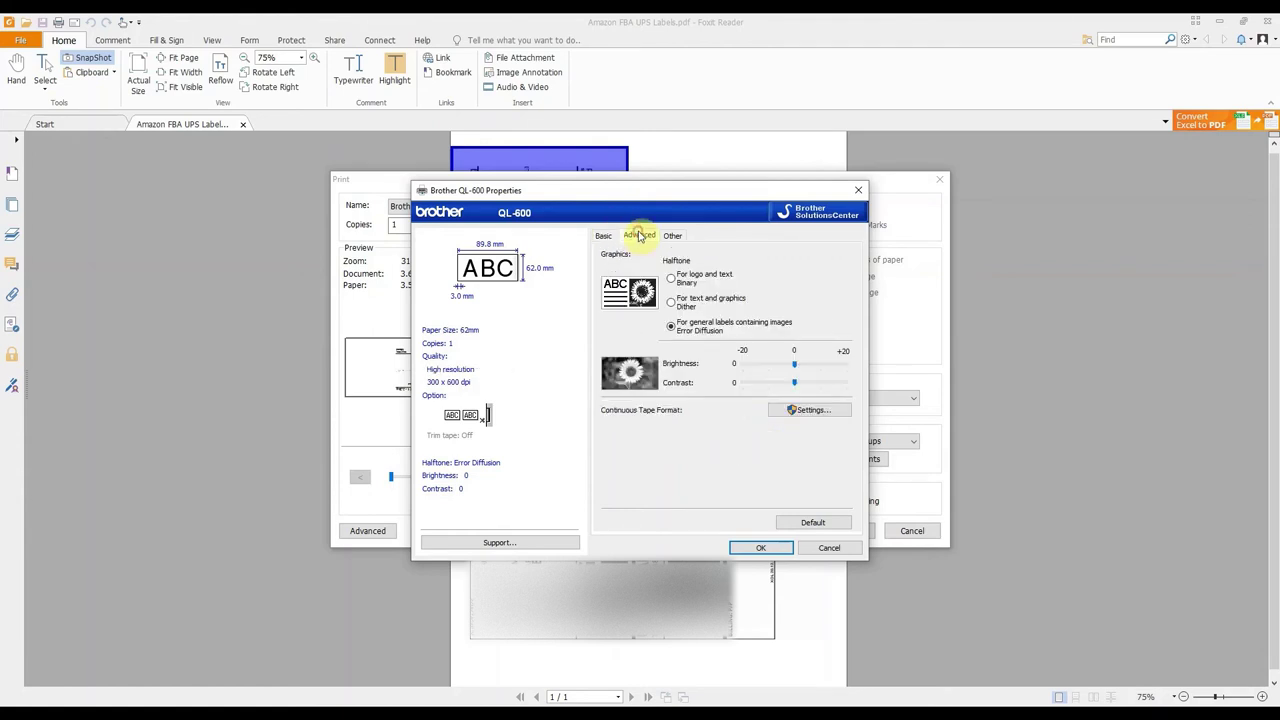
{"action": "left_click", "coordinate": [716, 305]}
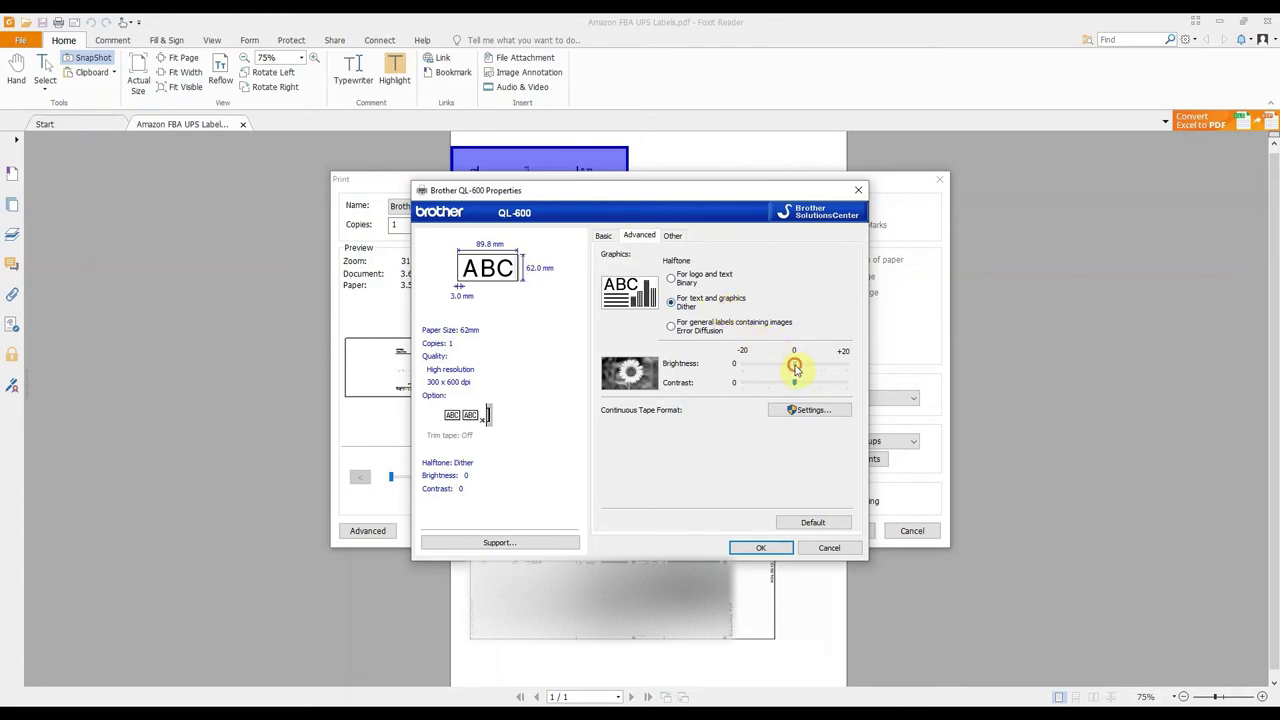
{"action": "left_click_drag", "start_coordinate": [795, 370], "coordinate": [727, 367]}
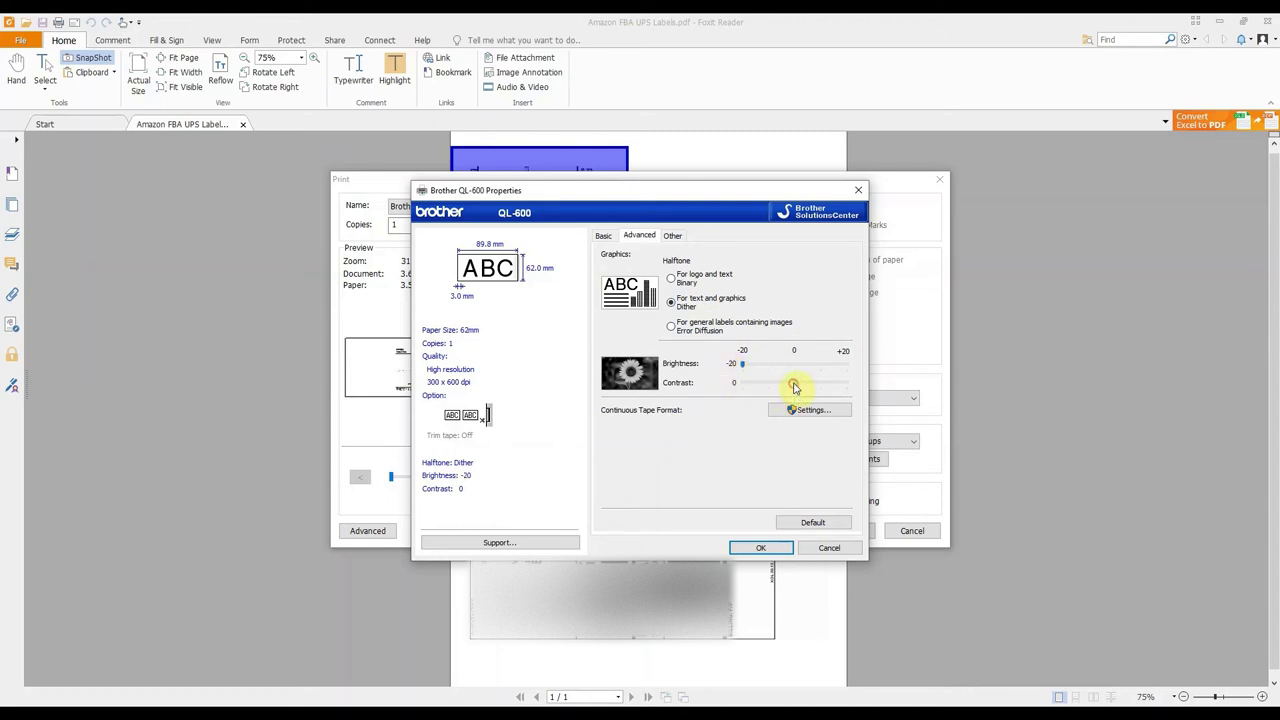
{"action": "left_click_drag", "start_coordinate": [794, 387], "coordinate": [868, 389]}
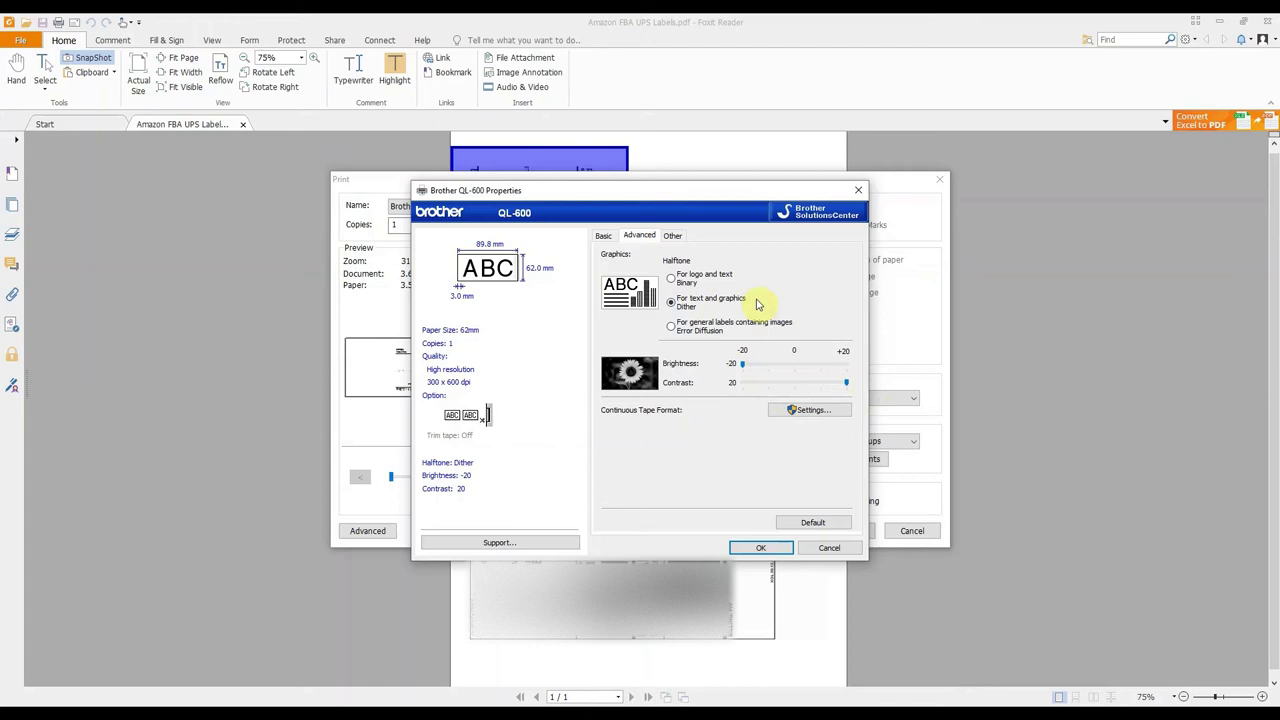
{"action": "left_click", "coordinate": [674, 236]}
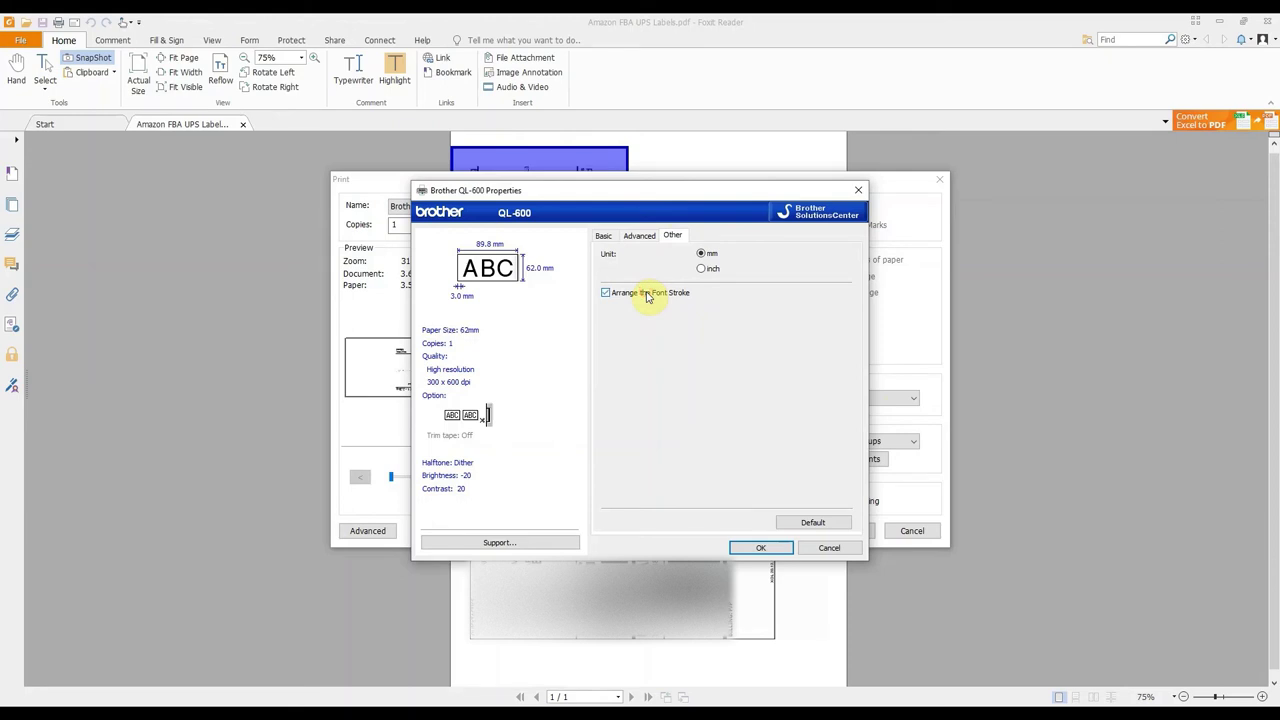
{"action": "left_click", "coordinate": [762, 548]}
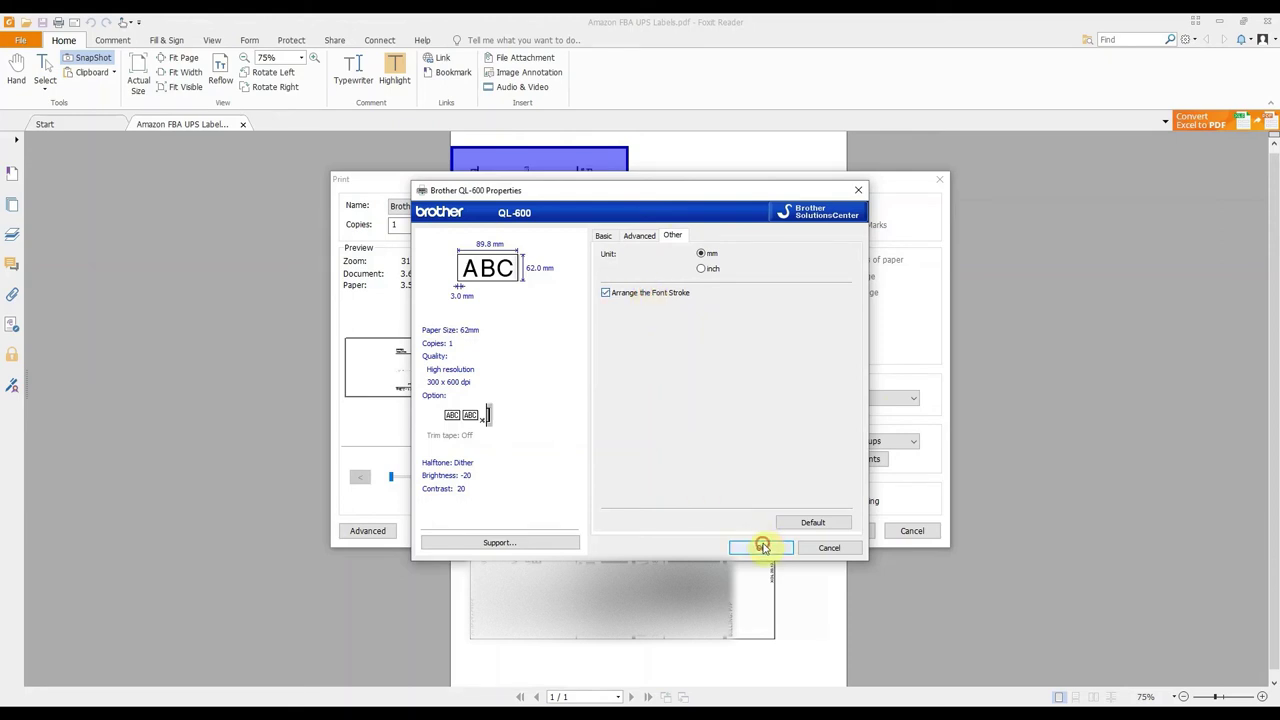